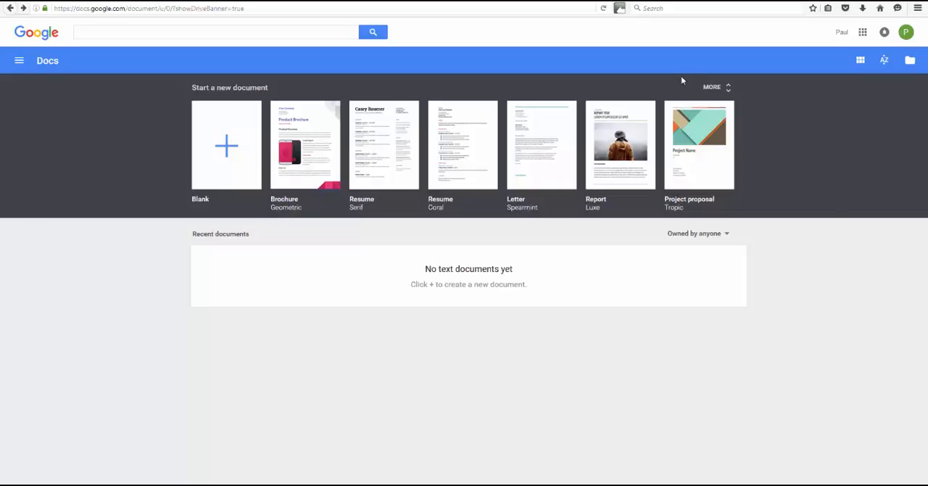
Create a blank document, dismiss the chart tip, and enter "My Business Plan" as the first line.
click(227, 150)
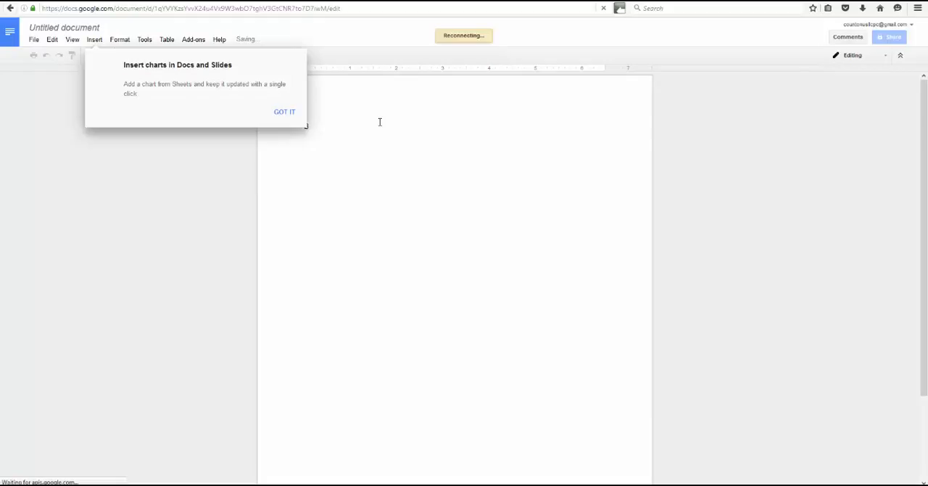
click(284, 113)
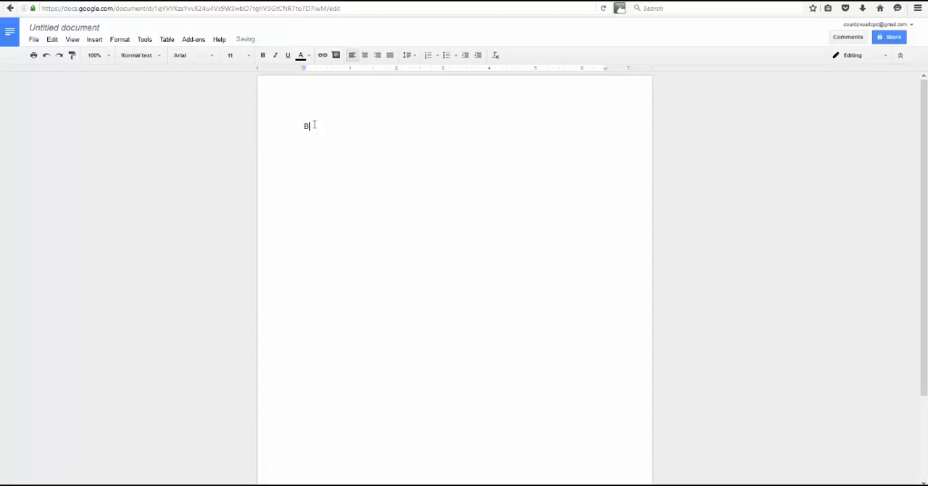
key(BackSpace)
text(My Business Plan)
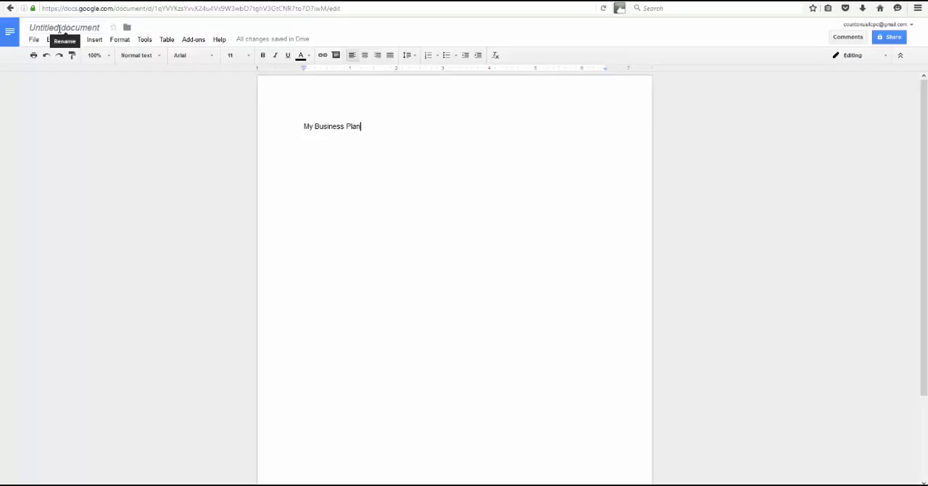
Rename the untitled document as "My Business Plan".
double_click(59, 28)
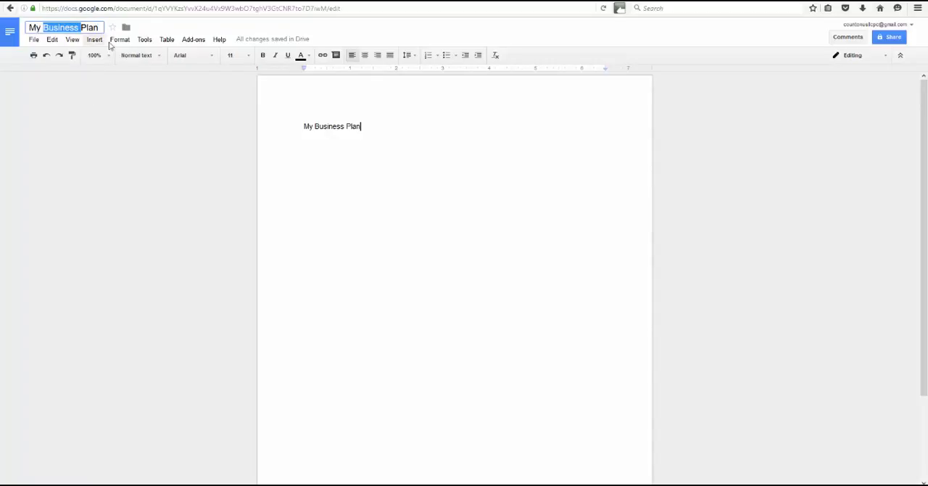
click(138, 105)
click(34, 40)
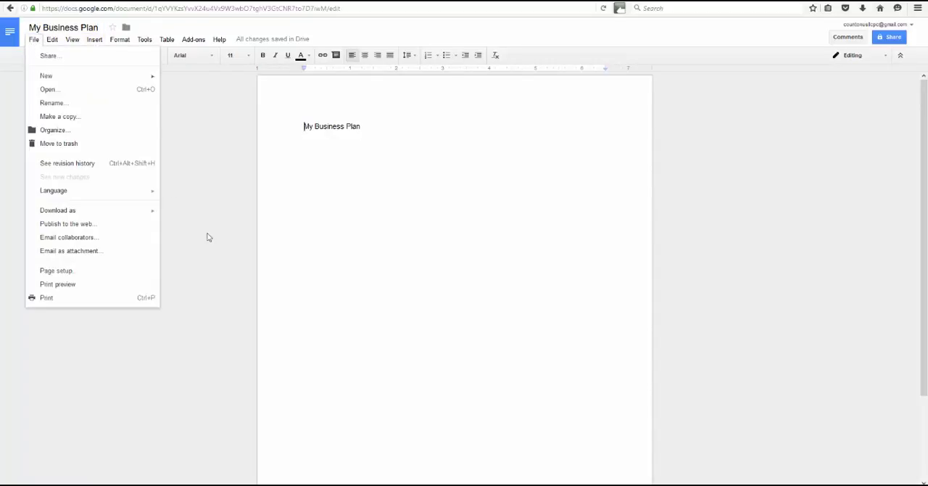
click(409, 142)
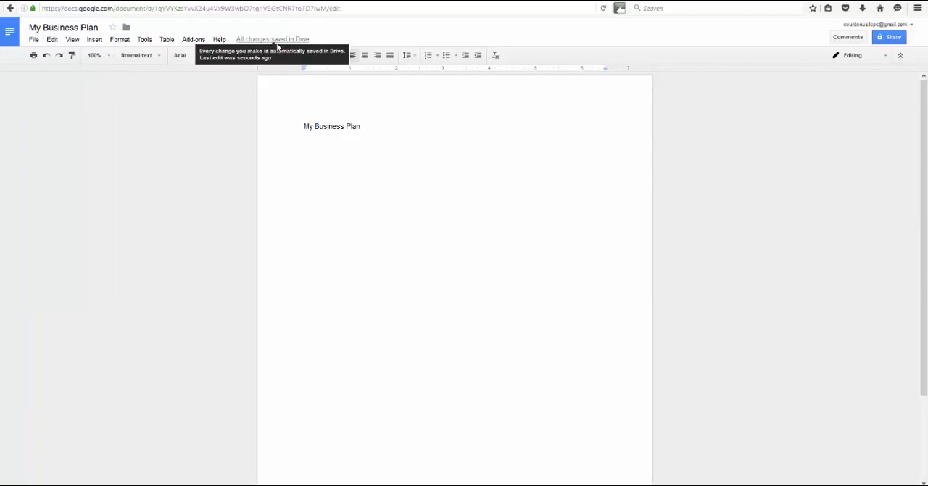
mouse_move(289, 41)
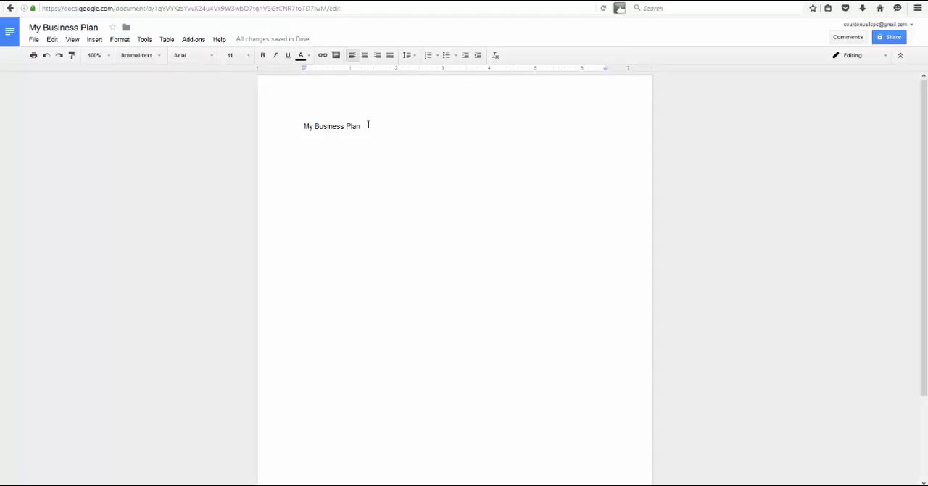
Make the whole "My Business Plan" line bold and add a placeholder line "fff" below it.
drag(362, 125, 300, 128)
double_click(302, 126)
key(ctrl+b)
click(368, 125)
key(Return)
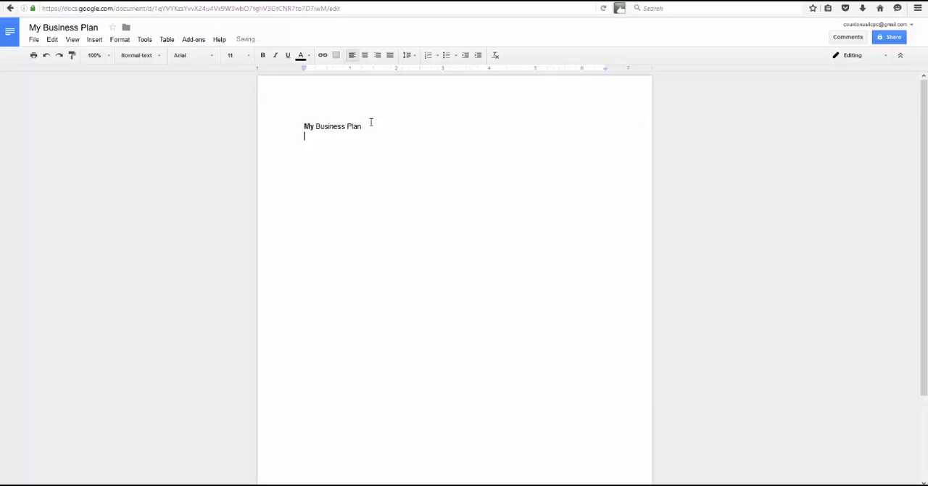
text(fff)
drag(364, 126, 287, 128)
key(ctrl+b)
Replace the placeholder line with "This is my really in depth business plan!" and add "Enjoy!" as the following paragraph.
double_click(310, 145)
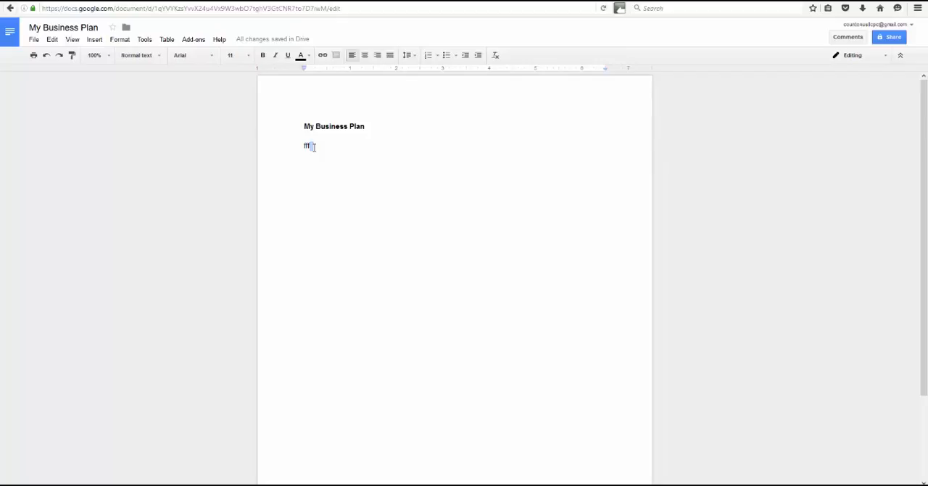
click(334, 146)
key(BackSpace)
key(BackSpace)
key(BackSpace)
text(This is my really in depth bu)
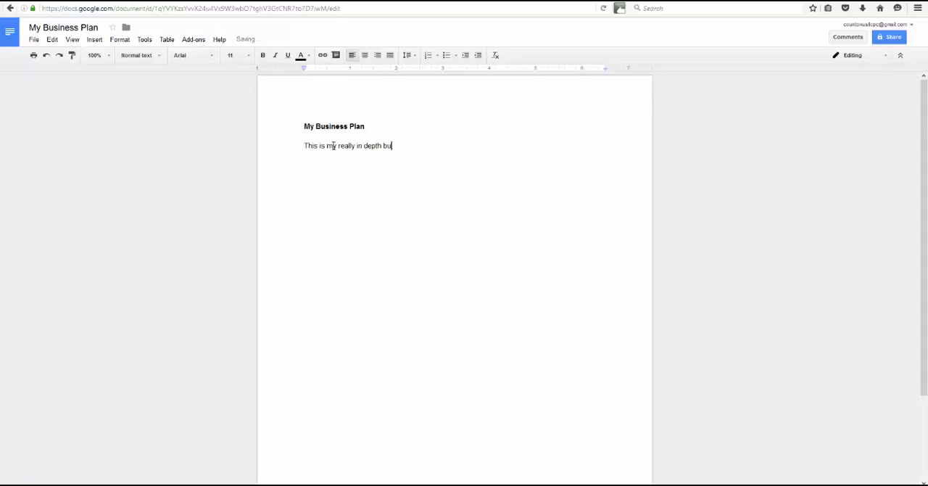
text(siness plan!)
key(Return)
text(Enjoy!)
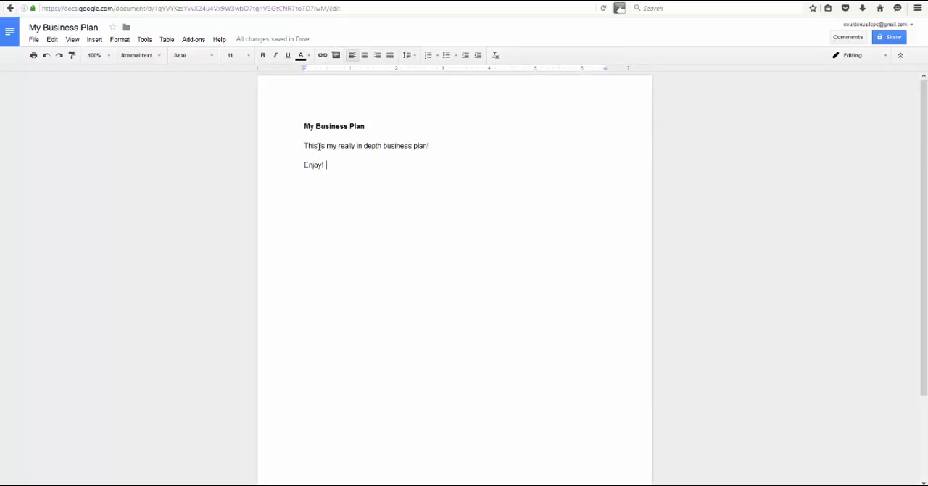
Italicize the words "is my really" in the sentence below the heading.
drag(335, 146, 354, 146)
click(275, 55)
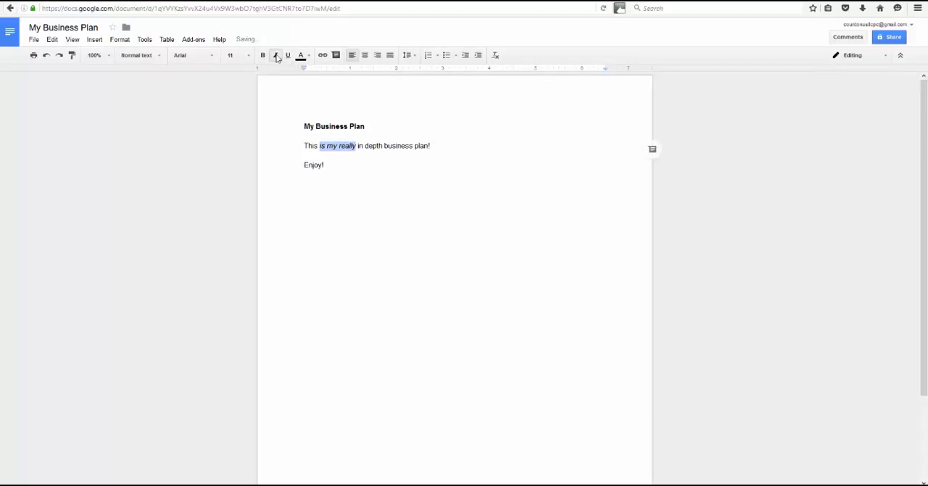
Format the "Enjoy!" line in dark red, bold and underlined text.
drag(345, 171, 285, 159)
click(308, 57)
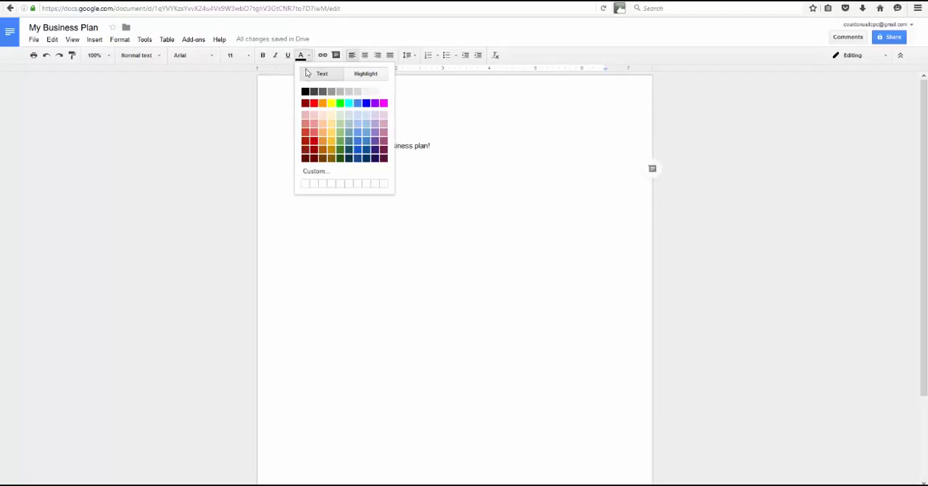
click(305, 103)
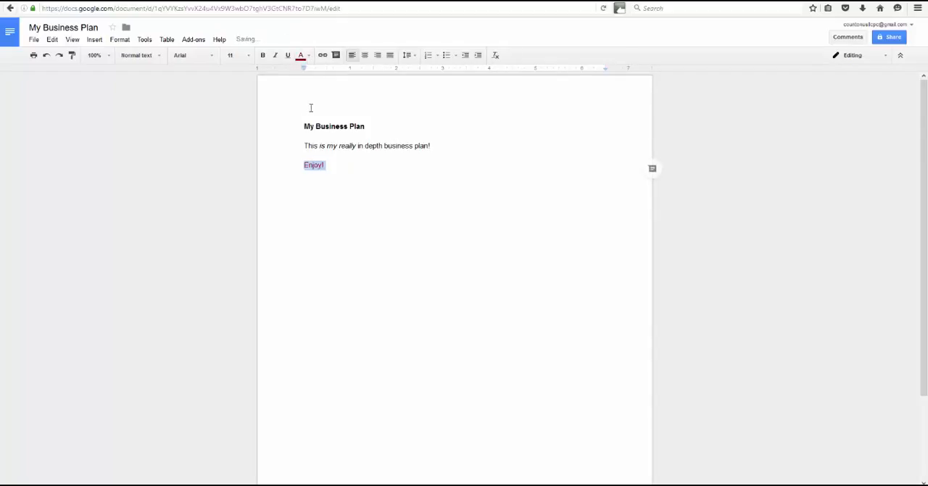
click(263, 55)
click(288, 55)
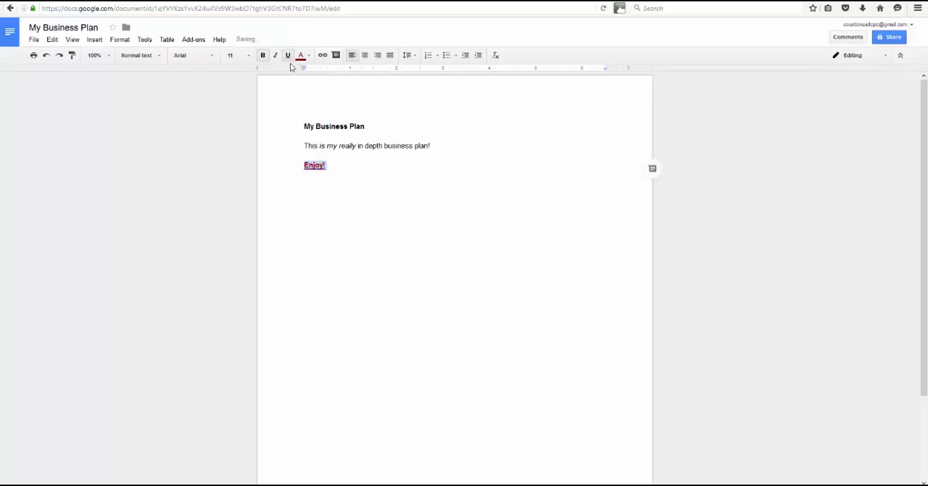
click(367, 172)
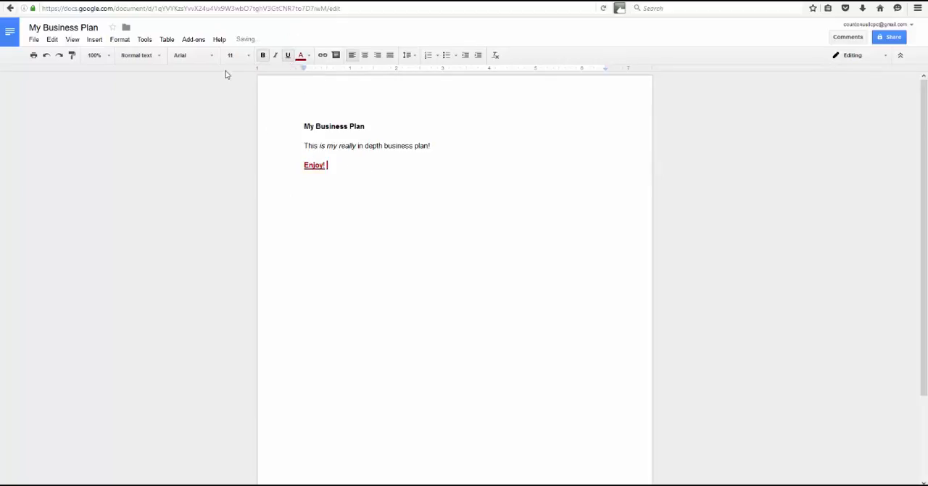
drag(387, 146, 412, 146)
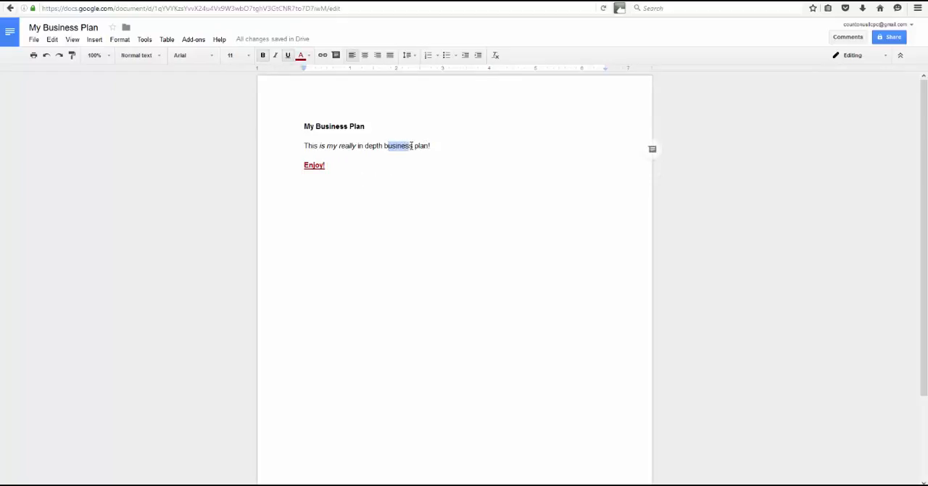
click(209, 58)
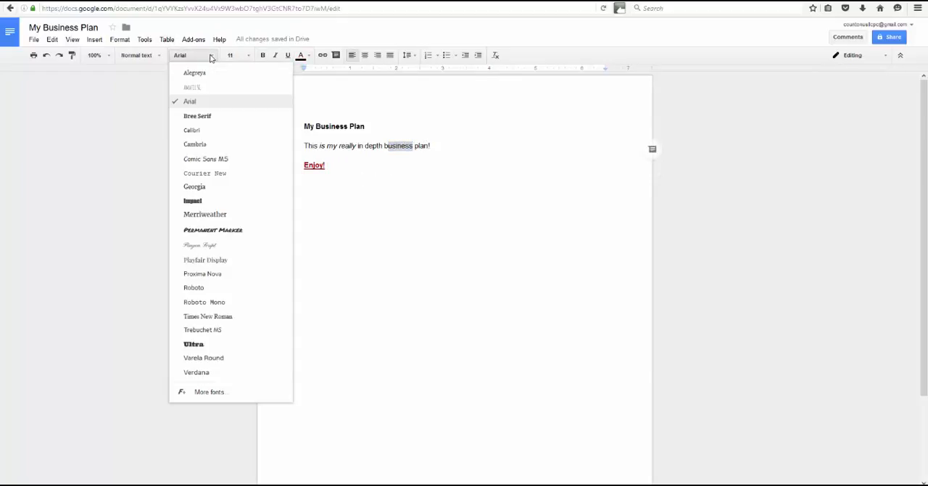
click(155, 78)
click(161, 58)
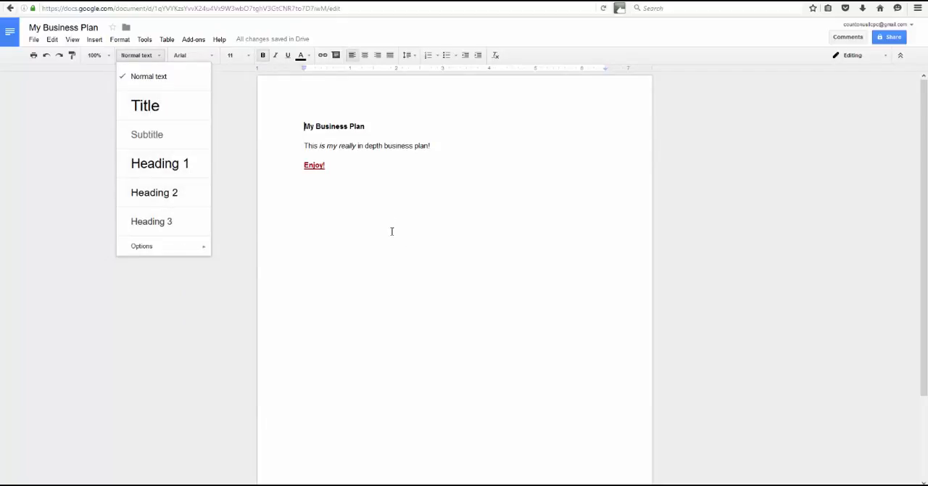
Add a short line of filler text below "Enjoy!" and center it.
click(369, 195)
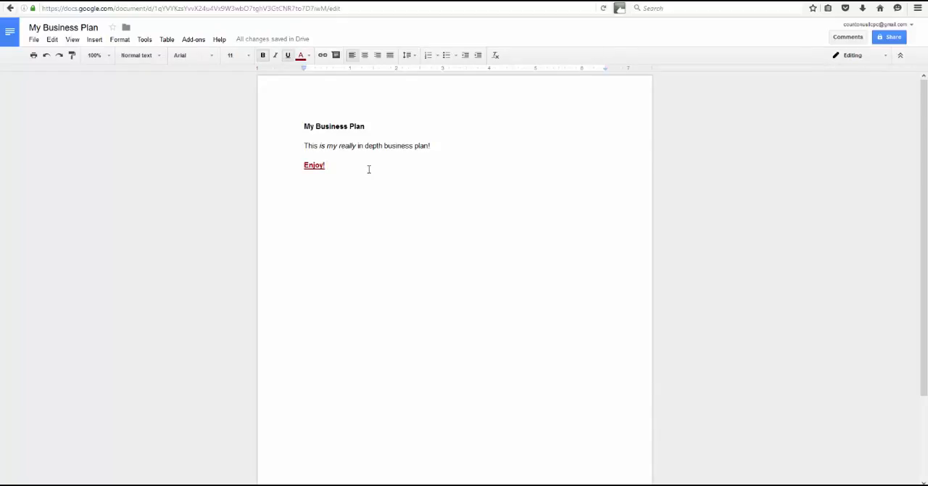
key(Return)
text(ffffff)
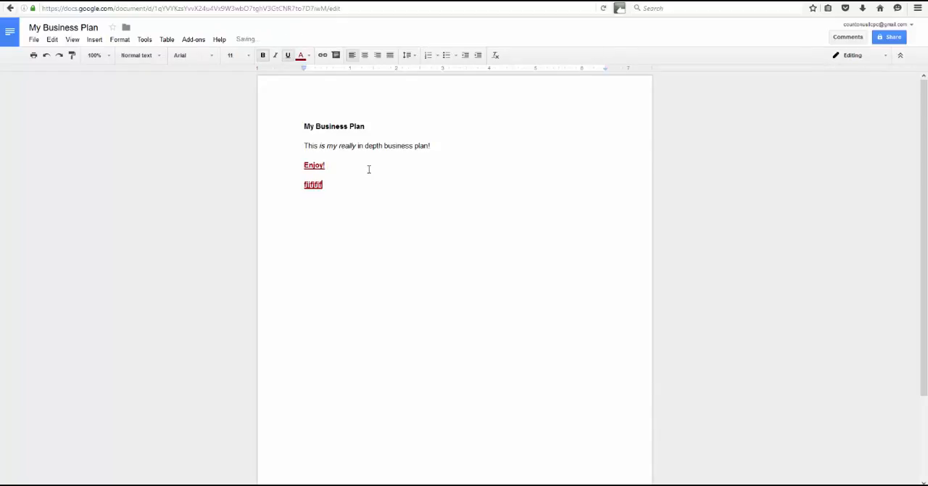
double_click(308, 184)
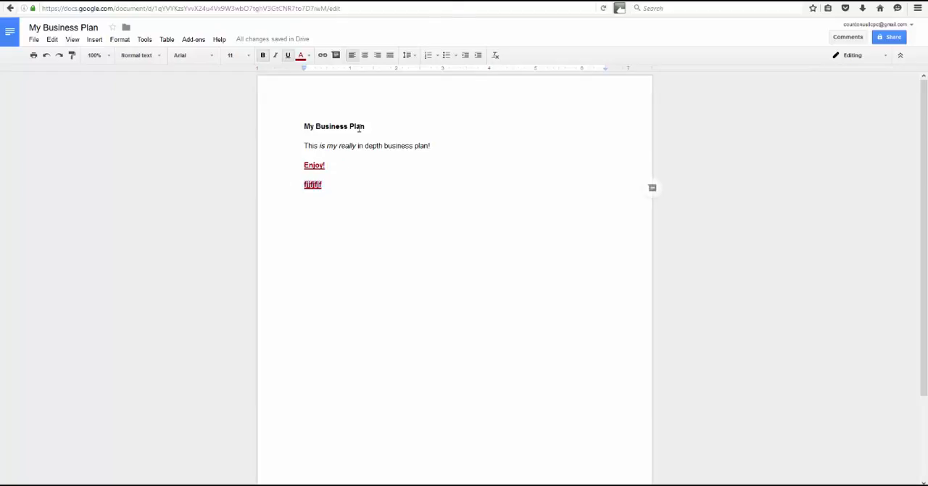
click(365, 56)
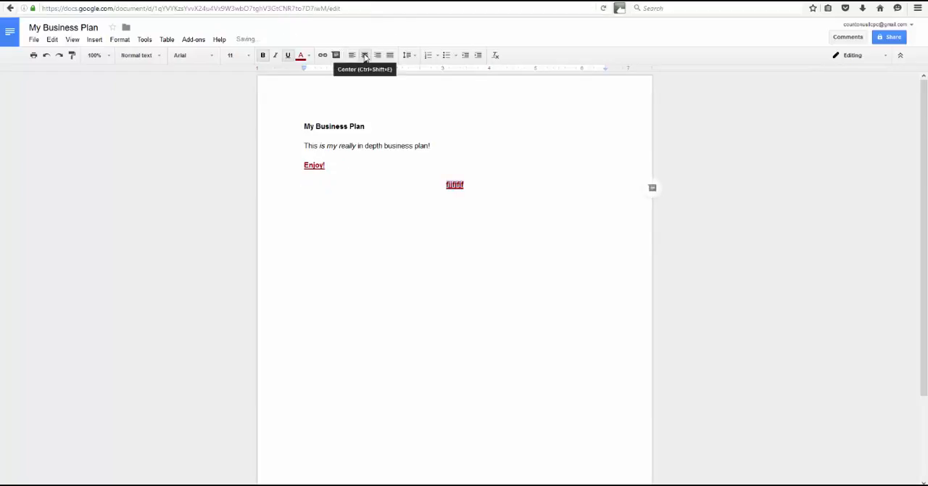
Start a left-aligned paragraph below the centered line, with black text and no underline.
click(480, 189)
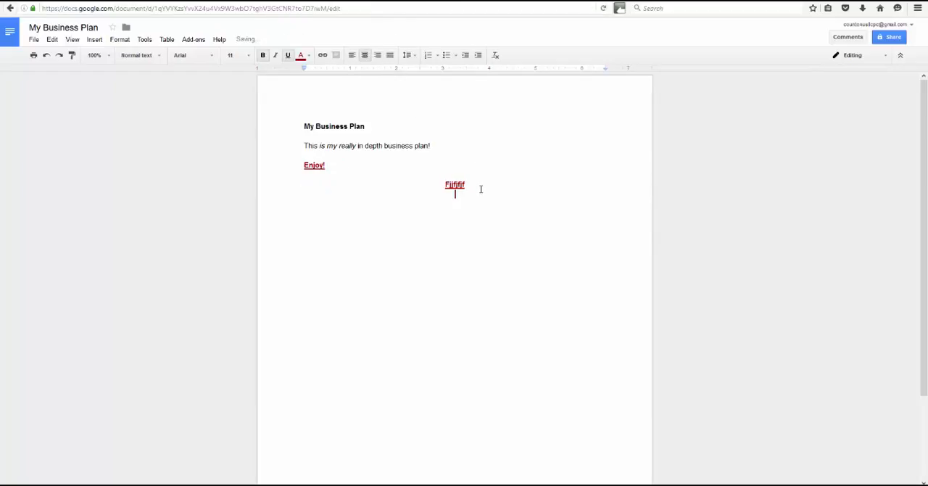
key(Return)
click(352, 56)
click(300, 57)
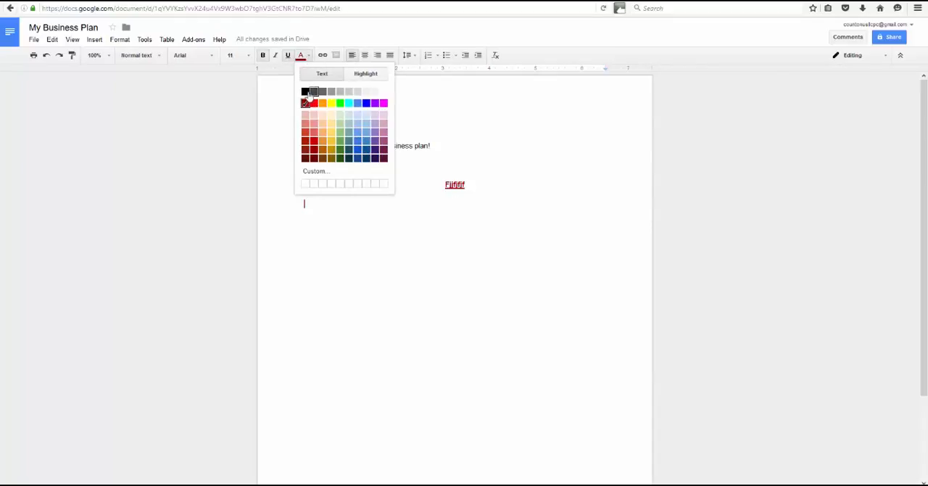
click(305, 91)
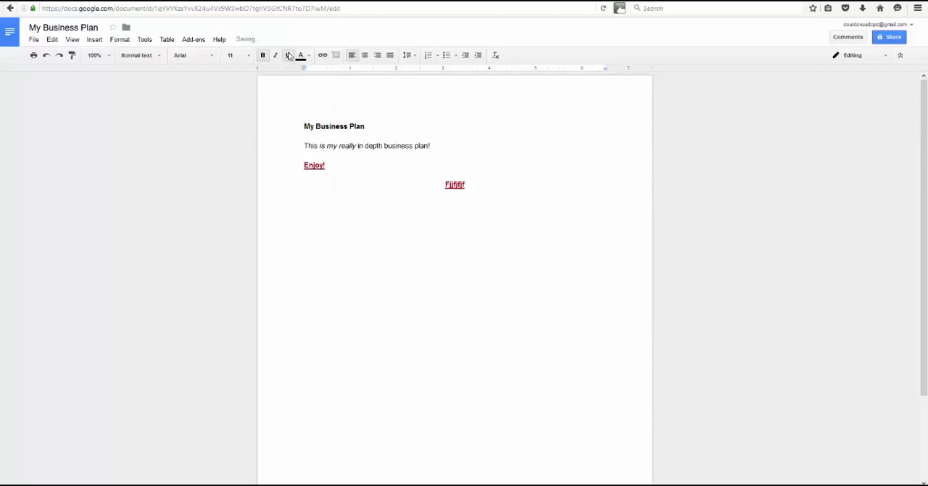
click(288, 55)
text(www.MyLink.com)
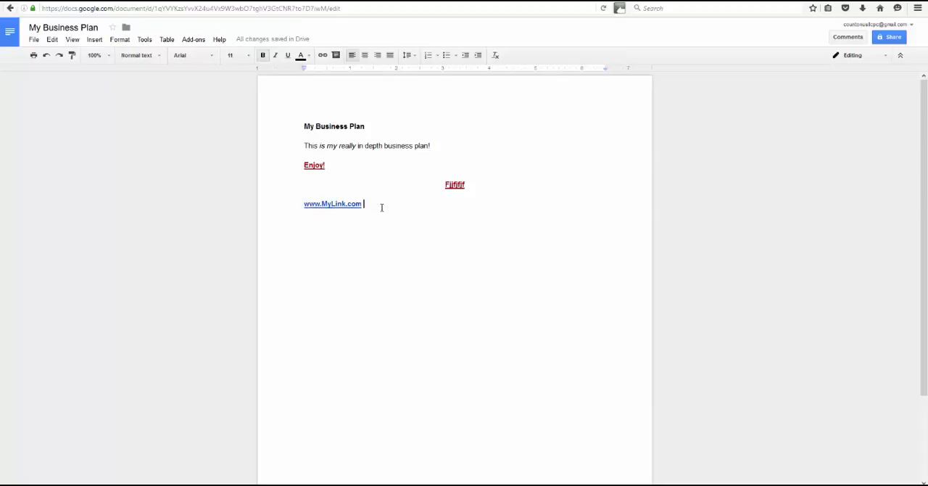
Add a new line reading "Cilck Here" below the web address.
key(Return)
text(Click Her)
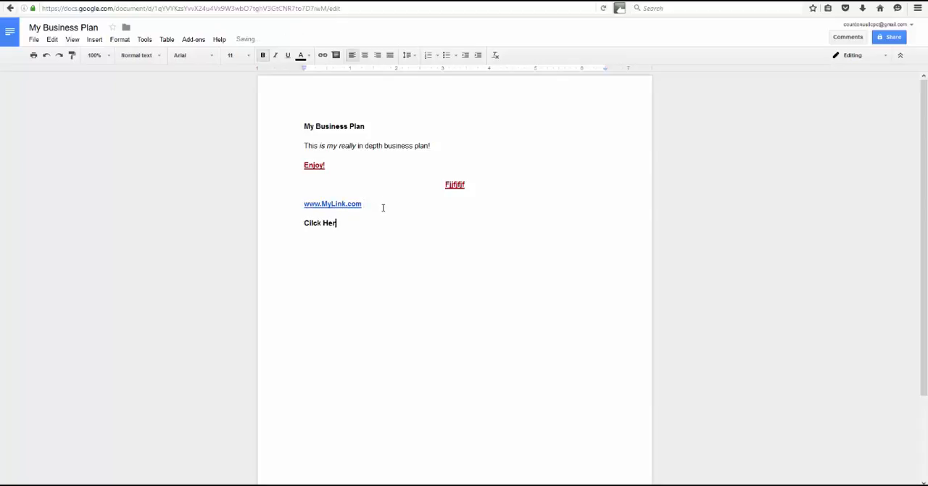
text(e)
drag(340, 223, 304, 223)
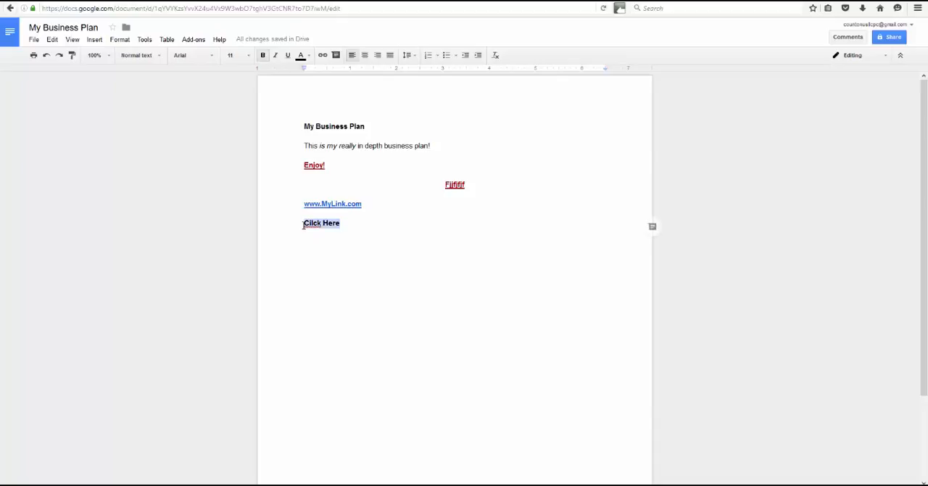
click(324, 55)
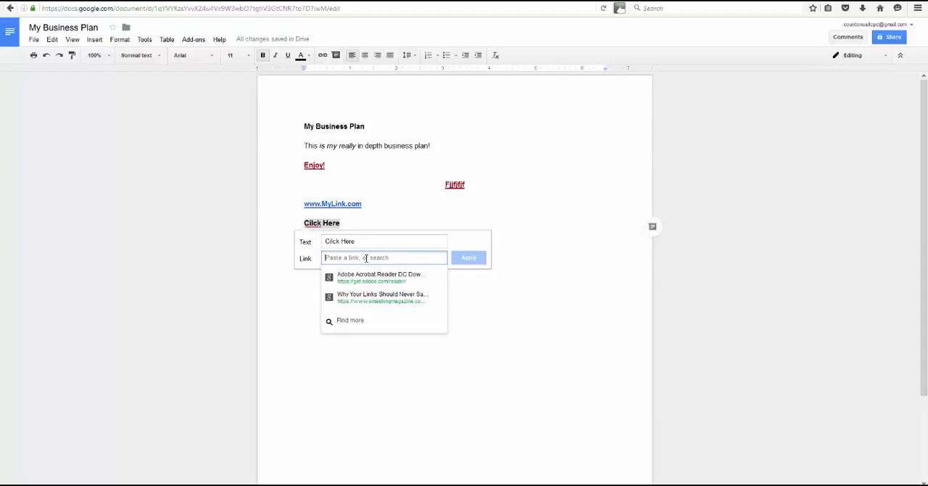
text(http)
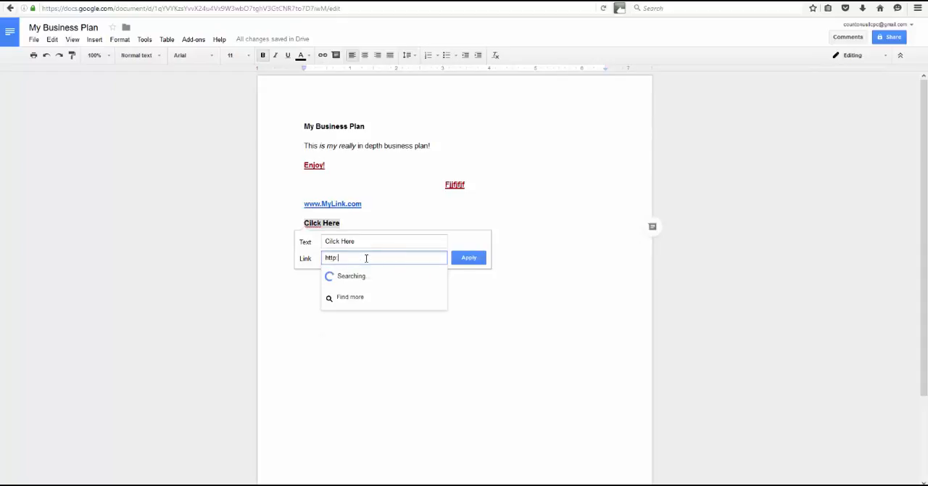
text(://www.my)
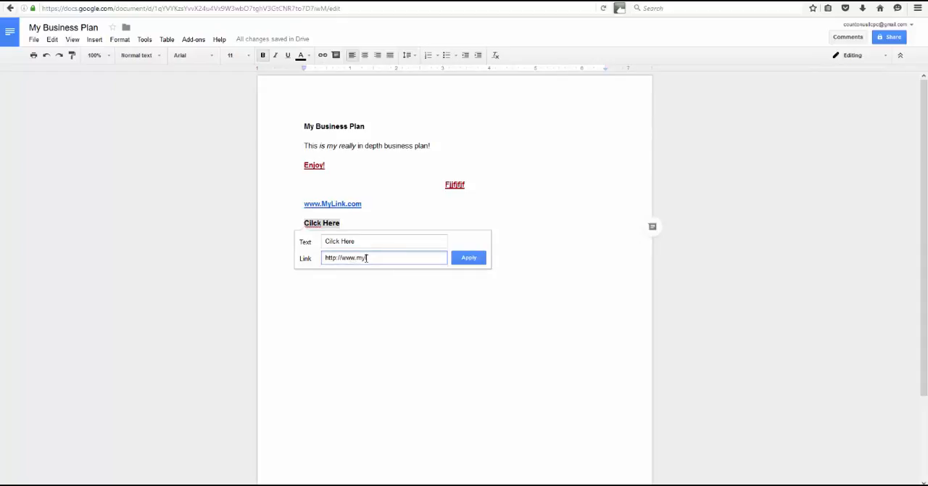
text(link.com)
click(469, 258)
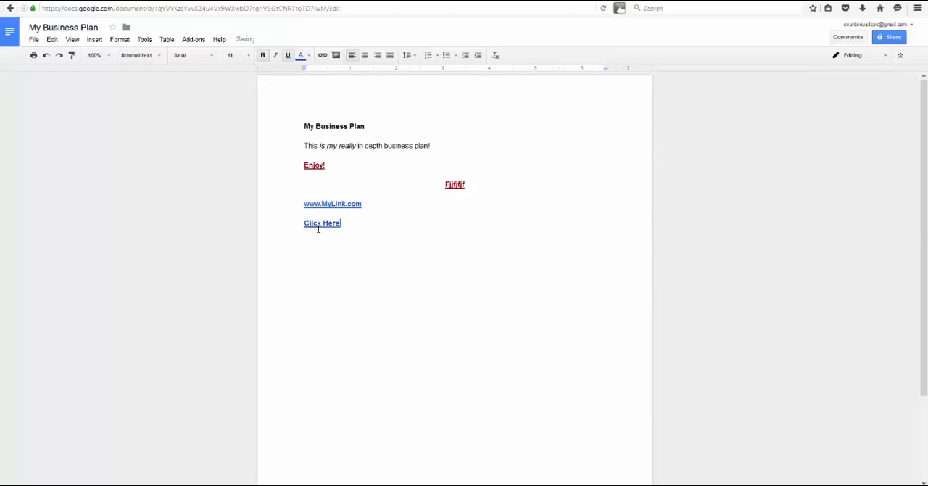
Comment on "Here" in the "Cilck Here" line with the text "I am not sure about keeping this in here.".
click(336, 56)
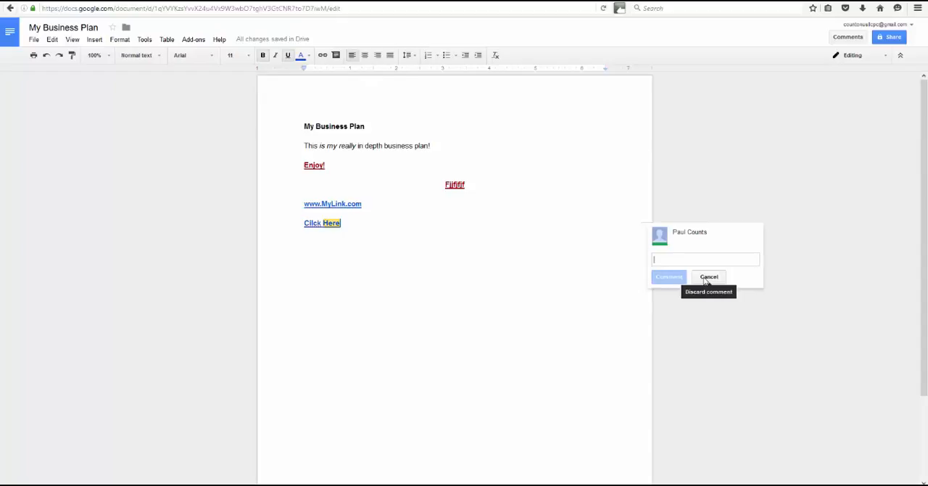
text(I am not )
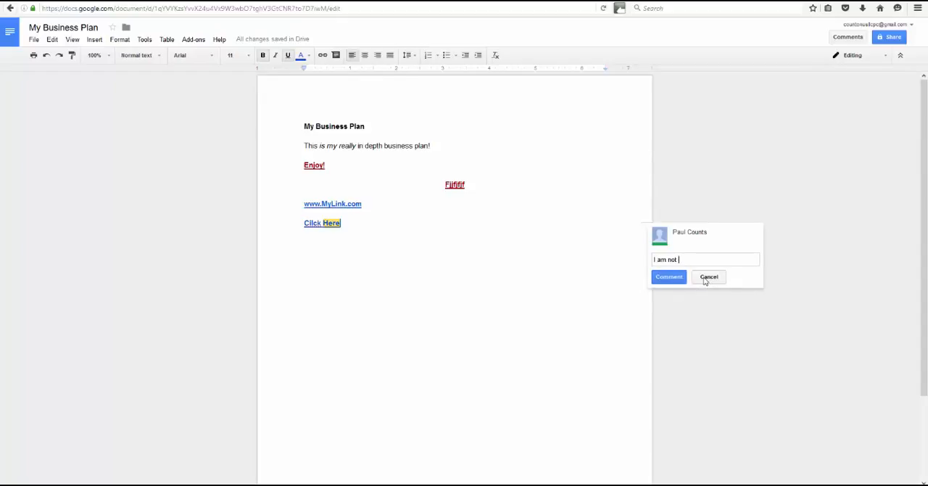
text(sure about keeping this in here.)
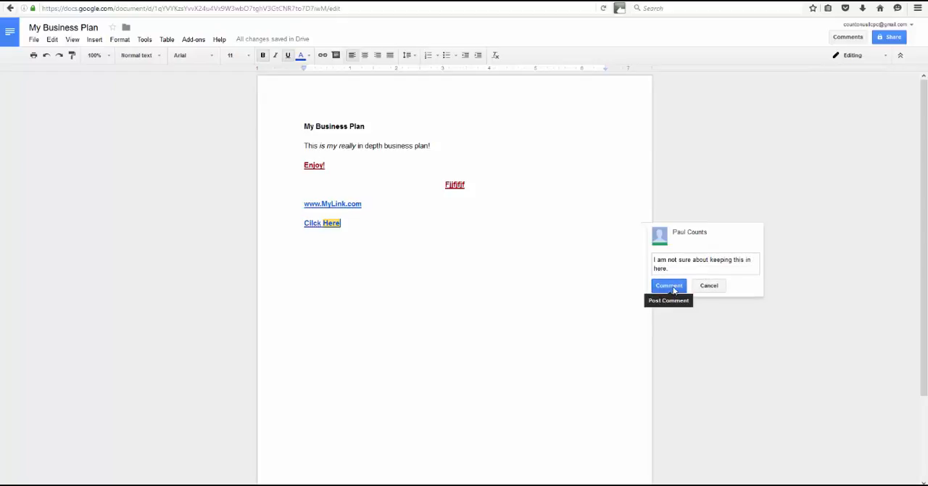
click(674, 285)
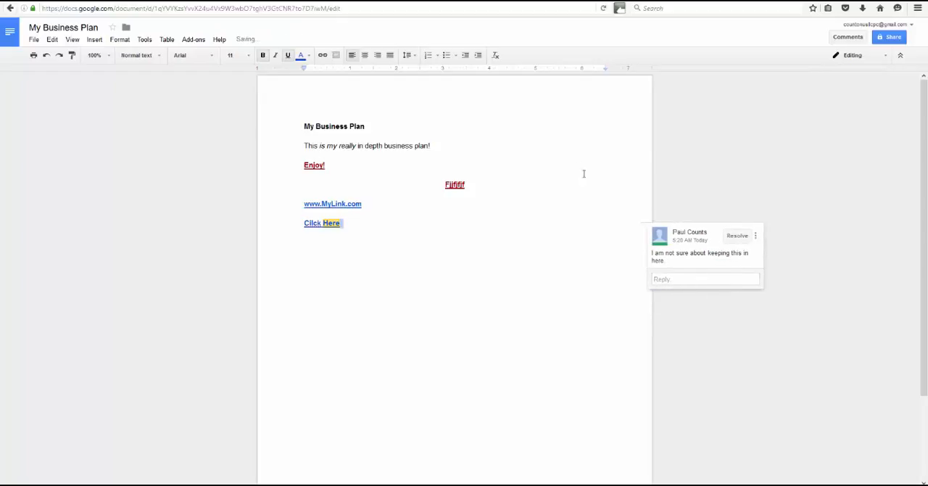
Delete the comment thread attached to the "Cilck Here" line.
drag(556, 186, 490, 228)
click(490, 229)
click(756, 237)
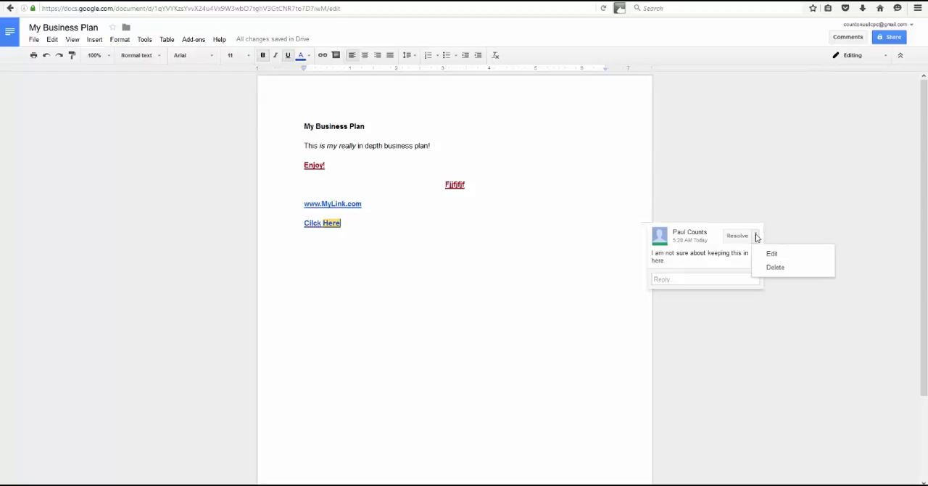
click(776, 266)
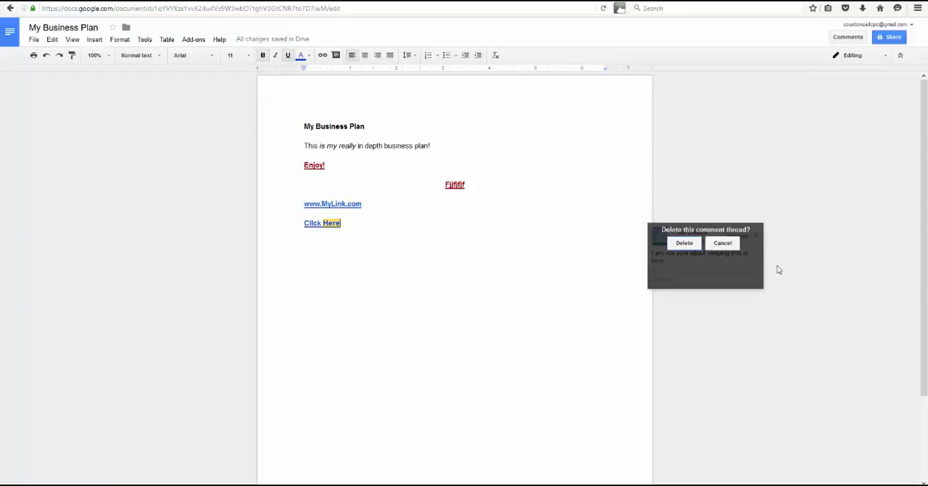
click(684, 244)
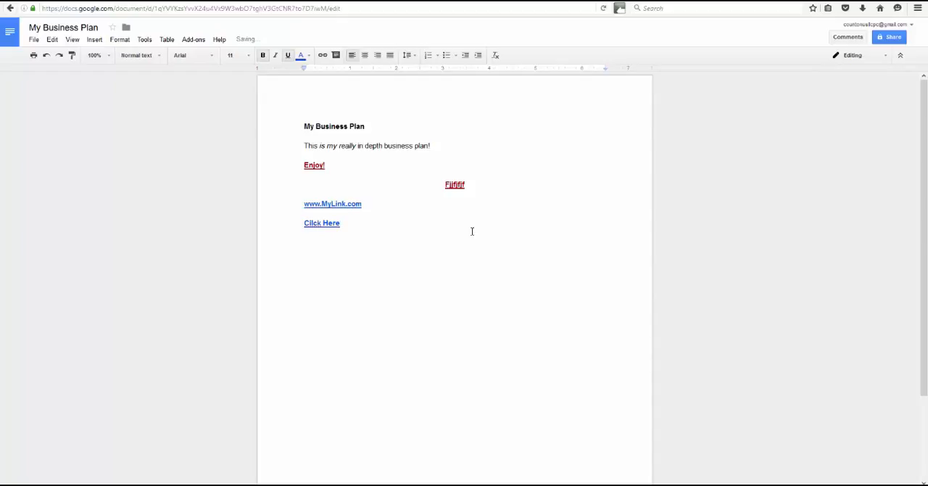
Examine the file formats the document can be downloaded in.
click(33, 40)
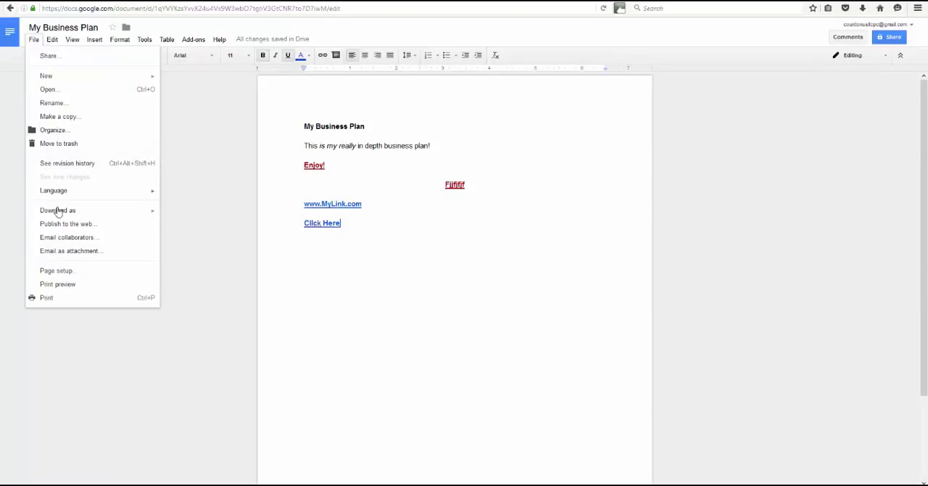
mouse_move(58, 211)
mouse_move(125, 216)
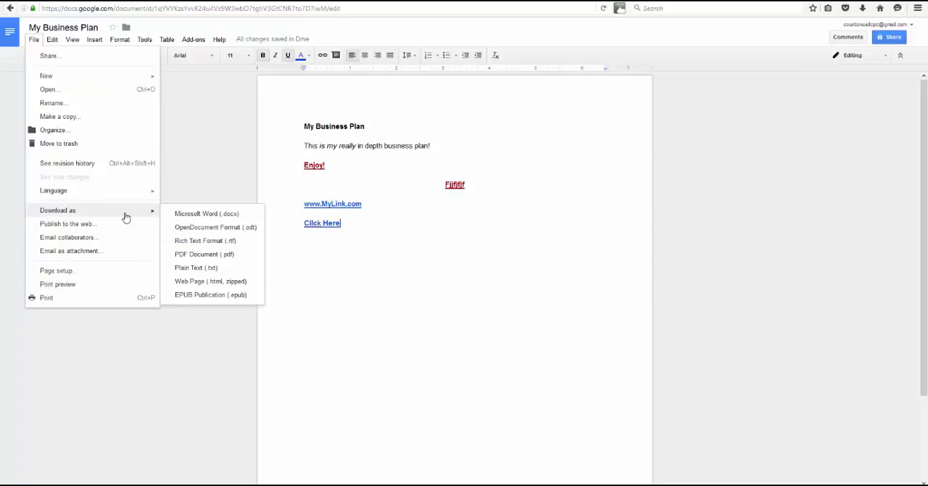
mouse_move(134, 196)
click(343, 250)
Start a new line below the "Cilck Here" text and insert a pie chart there.
key(Return)
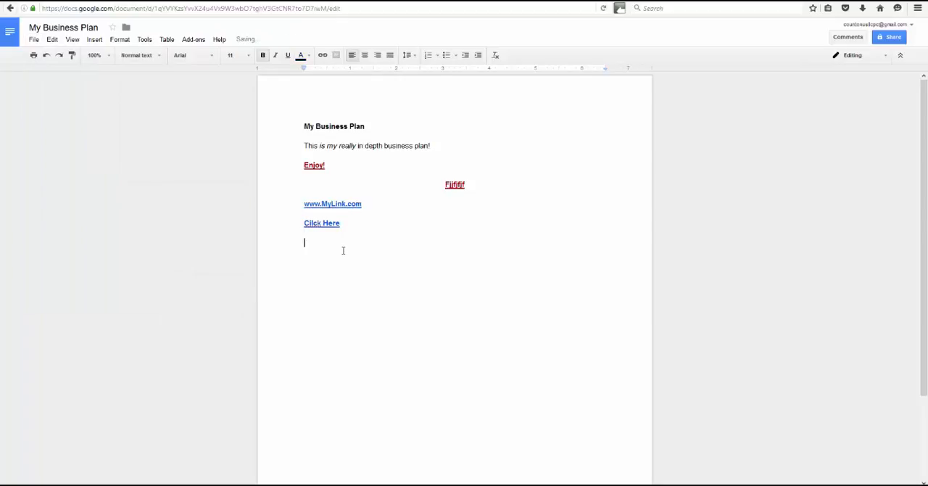
click(51, 40)
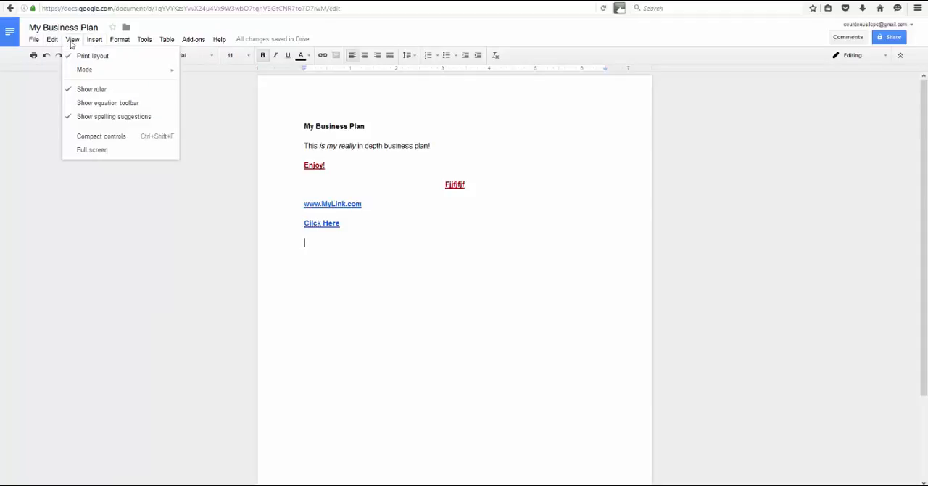
mouse_move(82, 45)
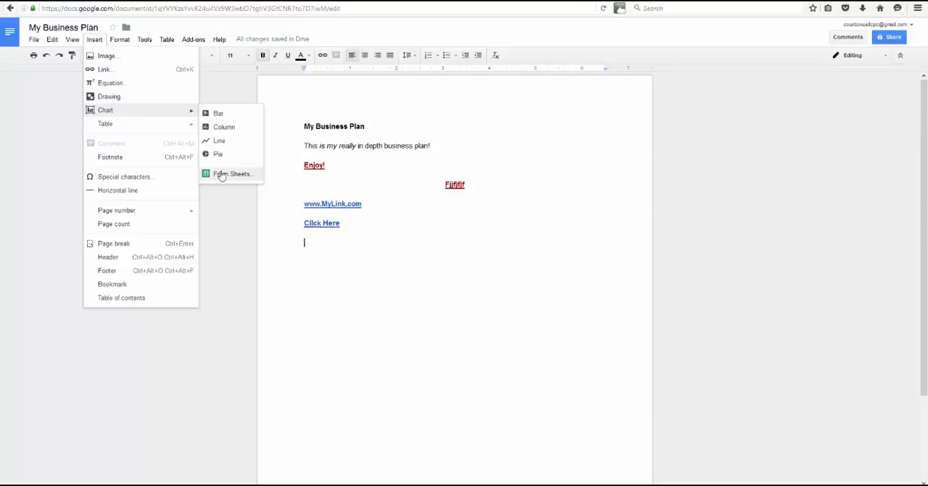
click(219, 155)
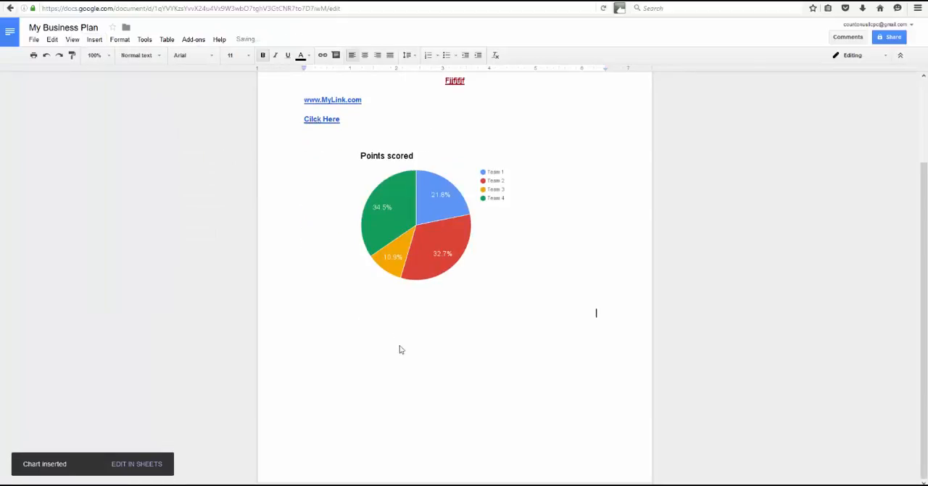
Select the "Points scored" pie chart and delete it from the document.
click(402, 188)
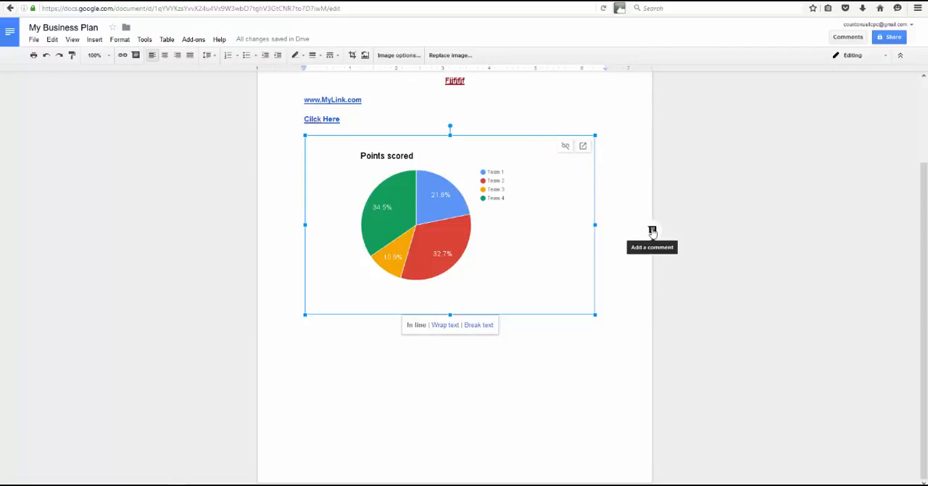
key(ctrl+a)
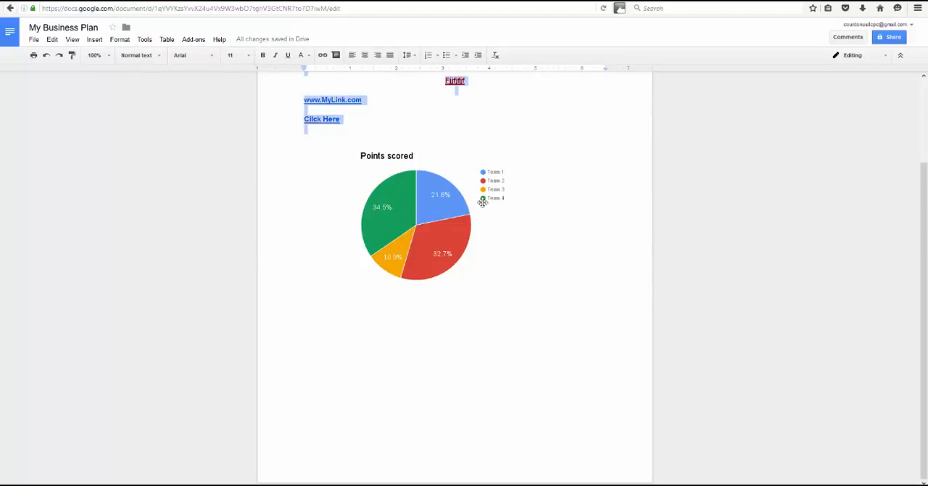
click(554, 251)
click(403, 311)
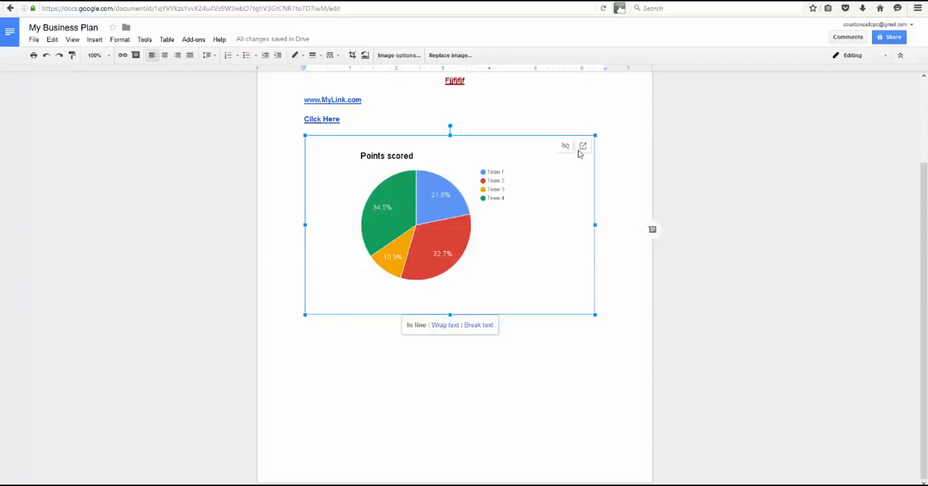
key(Delete)
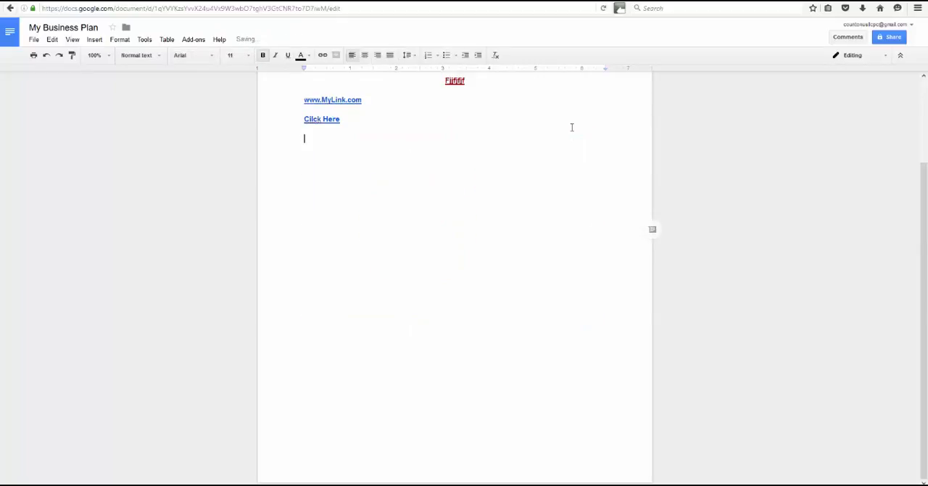
Insert a table with two columns and one row below the "Cilck Here" line, and add a second row to it.
scroll(342, 114, up, 1)
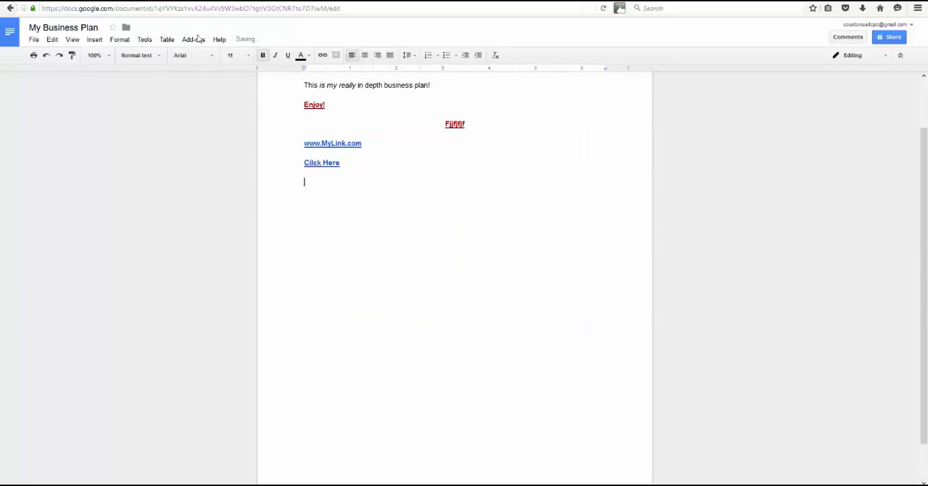
click(167, 39)
mouse_move(205, 60)
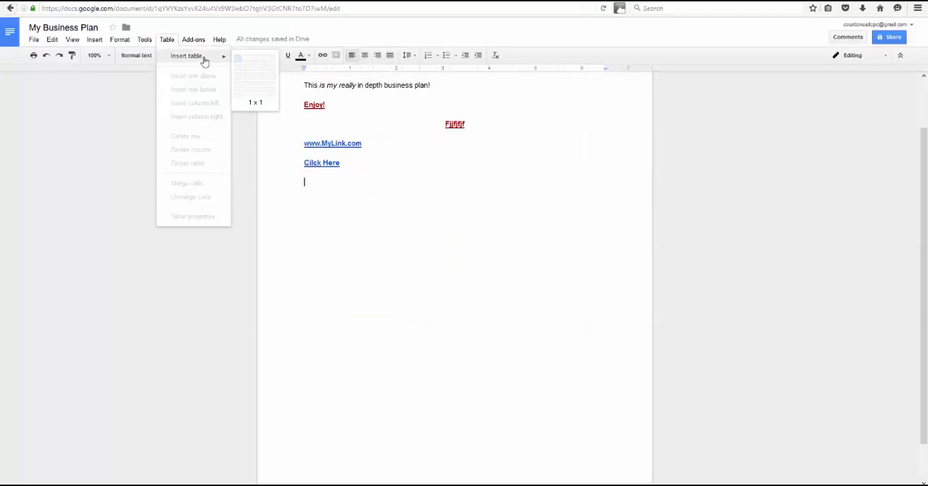
click(249, 57)
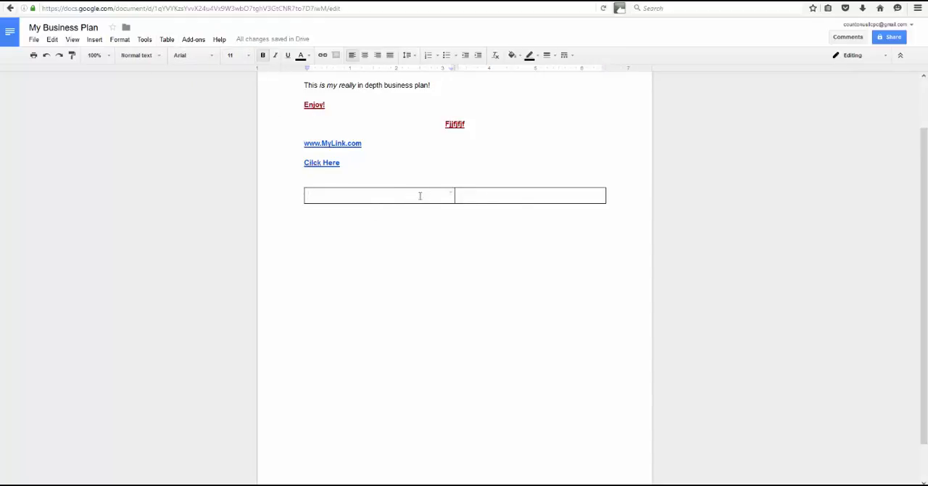
click(527, 195)
key(Tab)
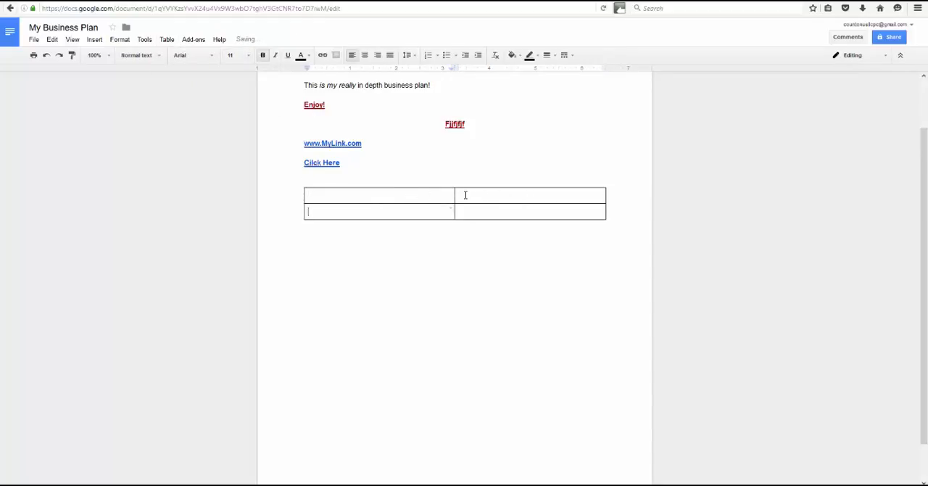
click(509, 209)
Review the options for sharing the document with others, without adding any people.
scroll(510, 210, up, 2)
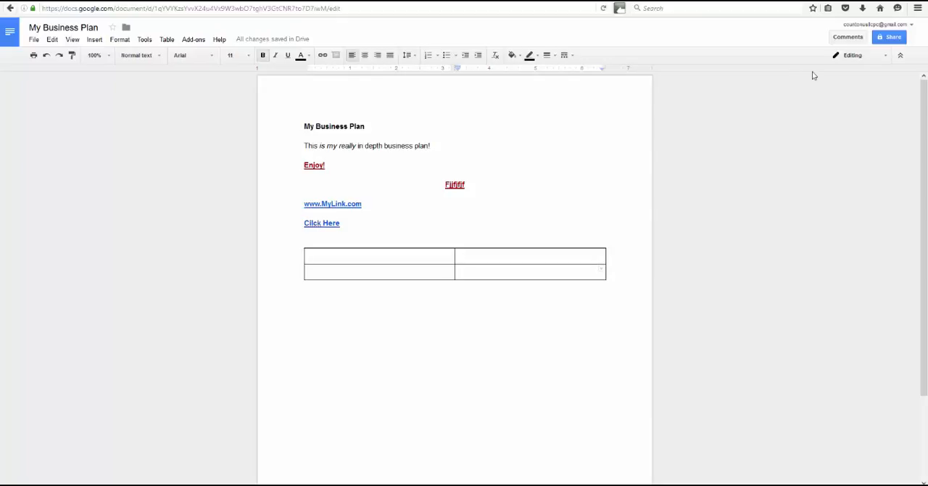
click(889, 38)
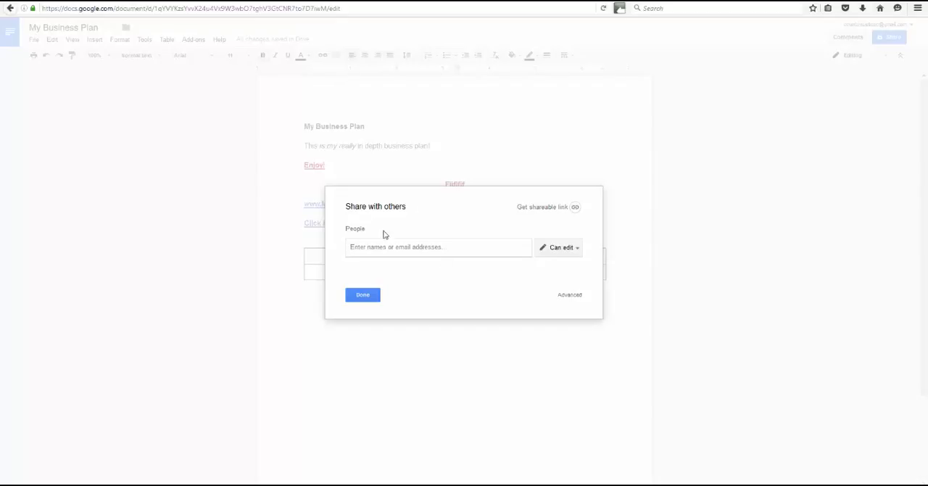
click(362, 295)
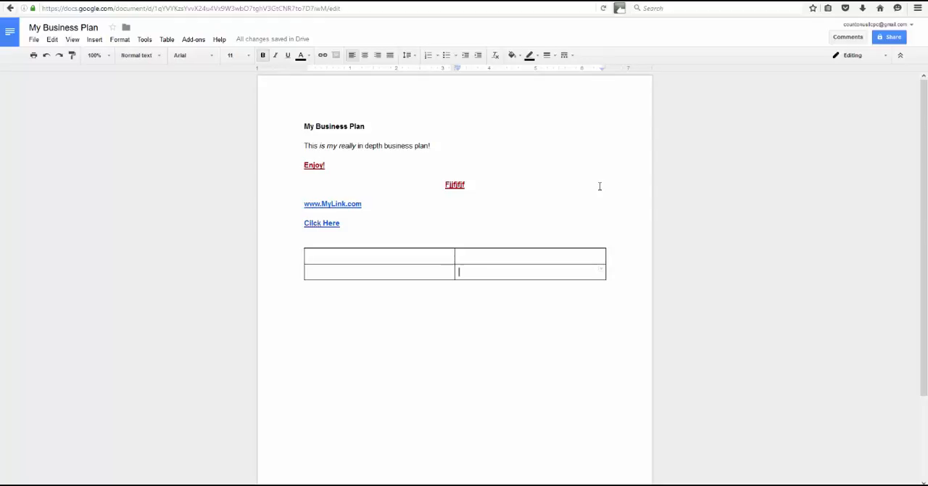
click(34, 40)
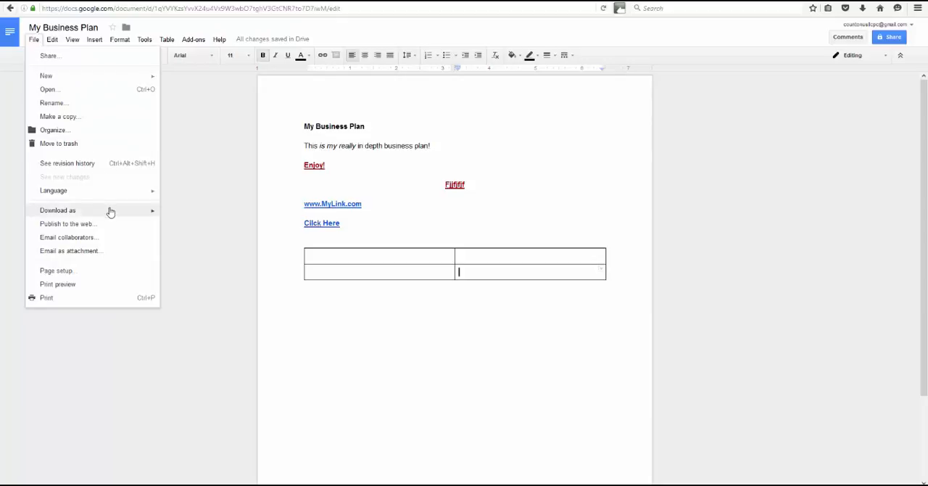
mouse_move(111, 210)
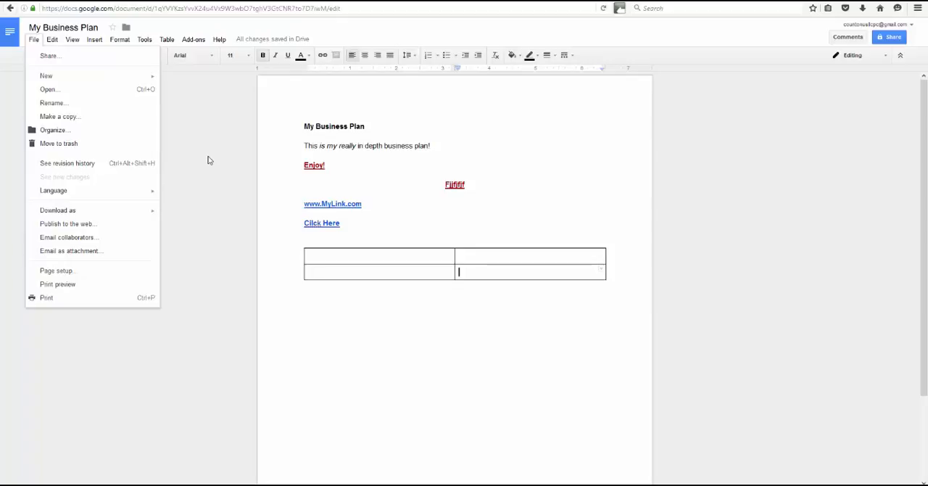
click(60, 57)
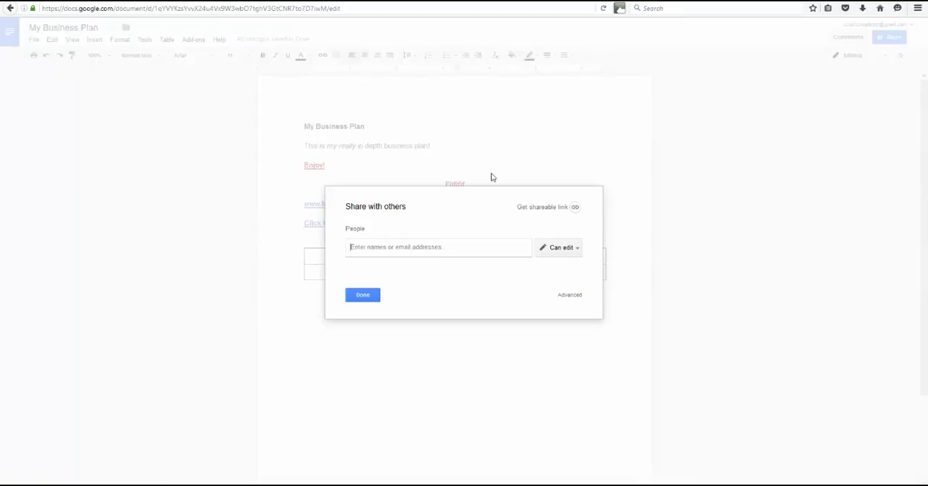
click(364, 296)
Examine the types of new files that can be created from within the document.
click(32, 40)
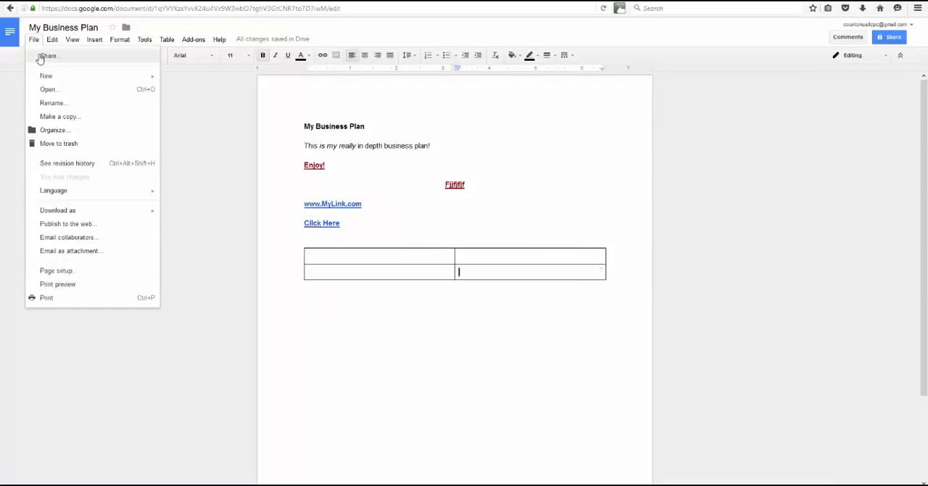
mouse_move(77, 77)
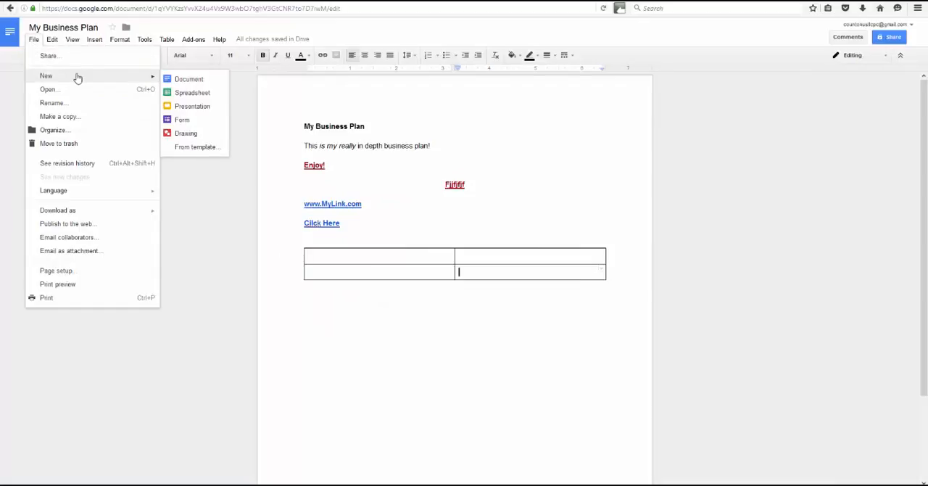
click(190, 201)
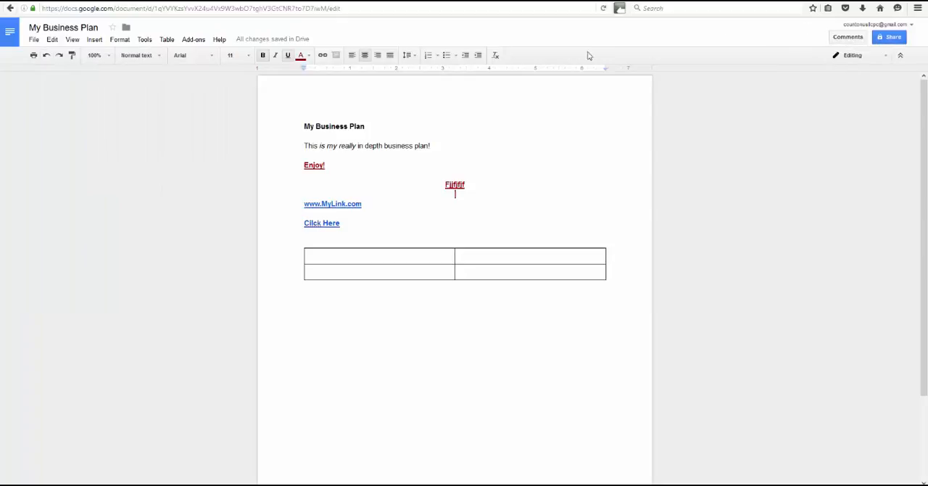
Go to the Docs home page and browse the full gallery of document templates, returning to the home page.
click(32, 40)
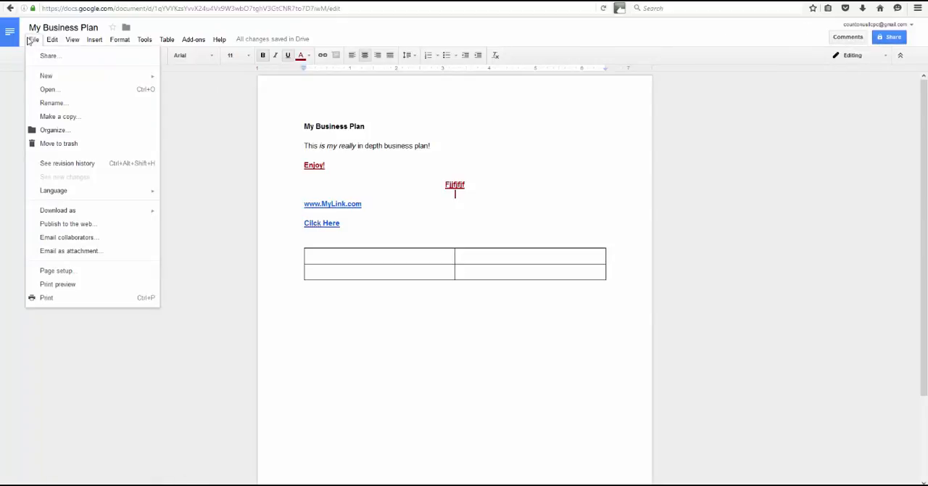
click(10, 35)
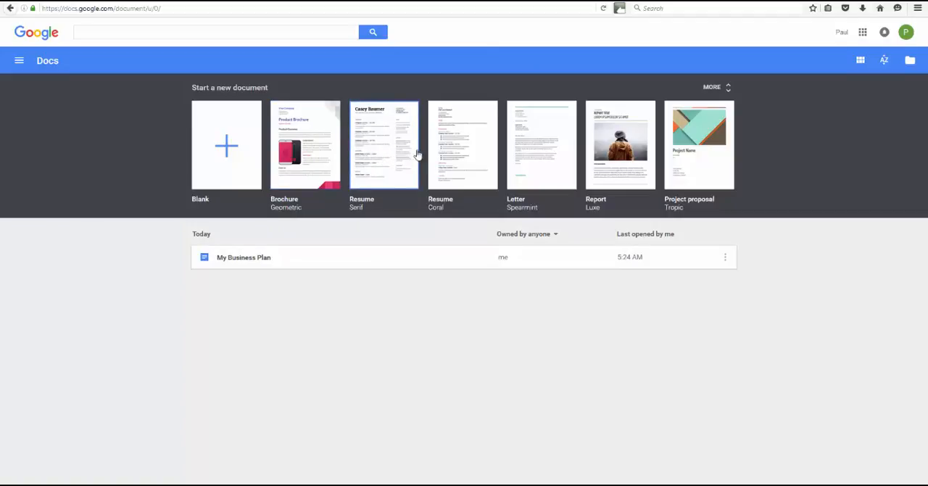
click(727, 88)
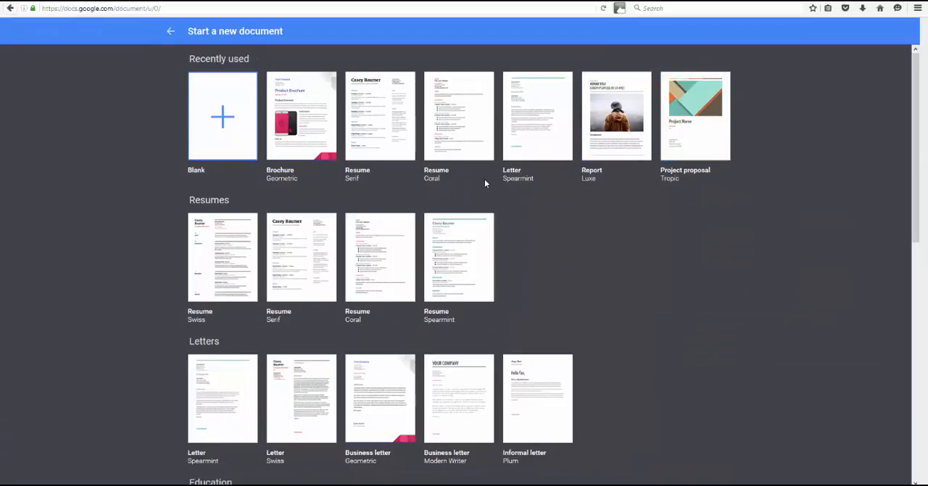
scroll(486, 185, down, 3)
scroll(485, 202, down, 4)
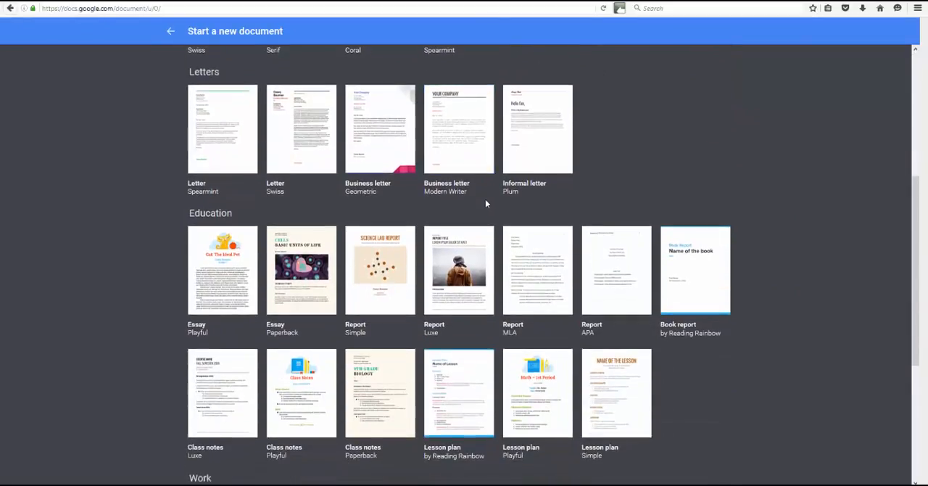
scroll(485, 205, down, 1)
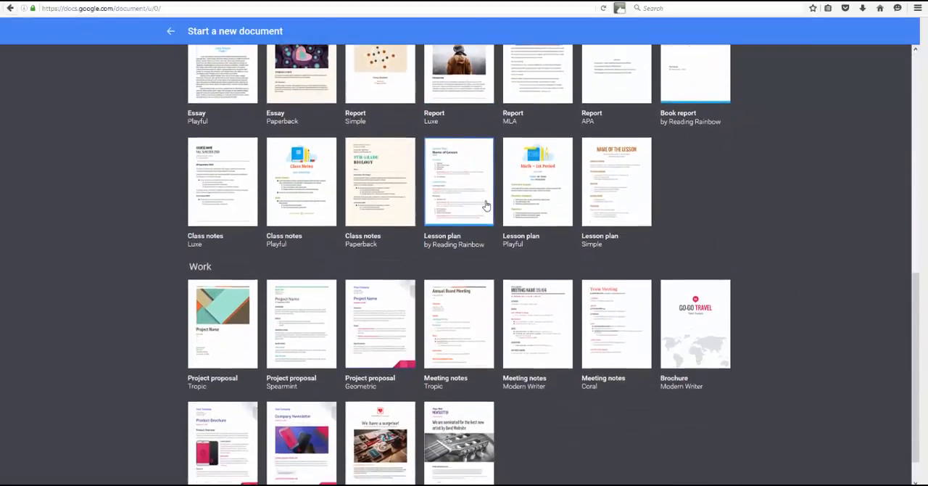
scroll(486, 218, up, 8)
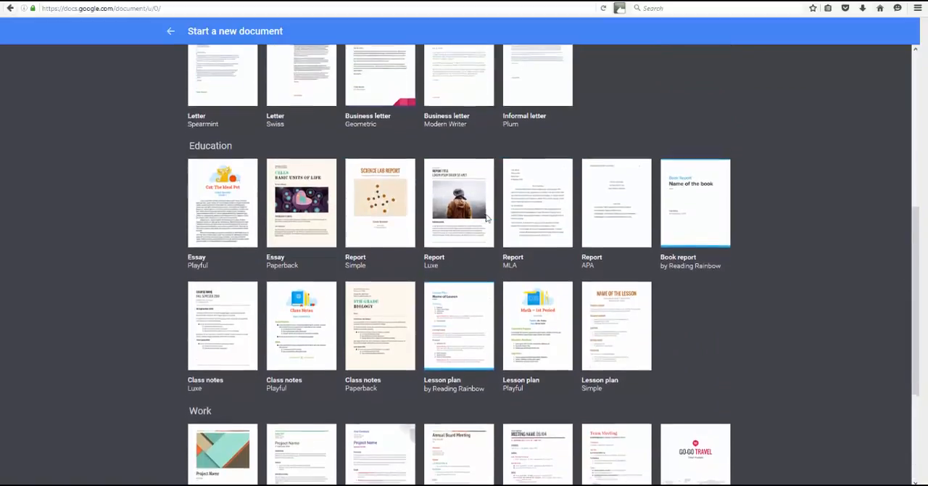
click(170, 31)
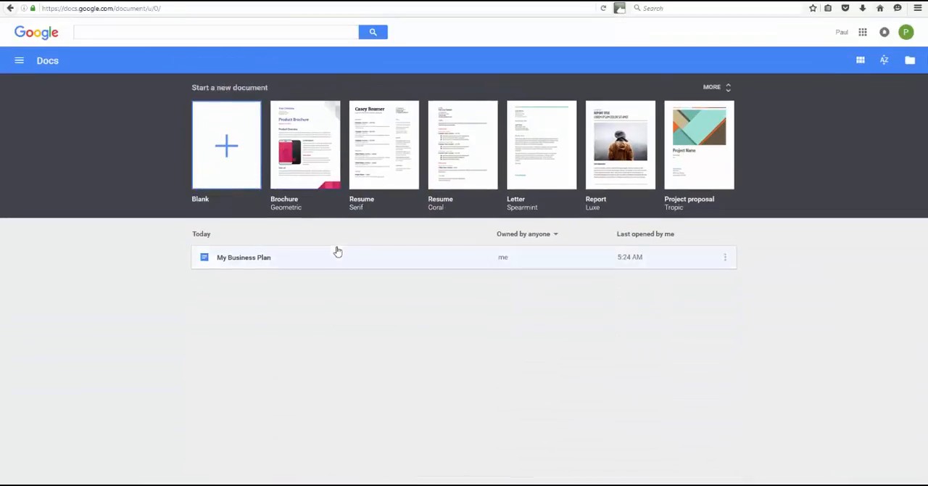